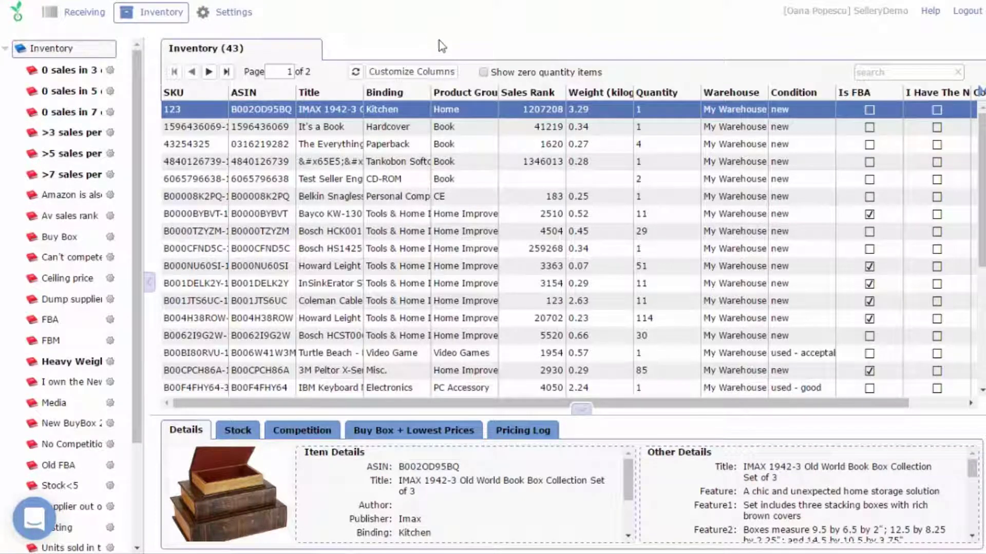
Step: Review the Match Lowest Relevant Offer rule's Pricing Strategy and Buy Box tabs, ending on its empty Competition Filters
{"action": "left_click", "coordinate": [234, 12]}
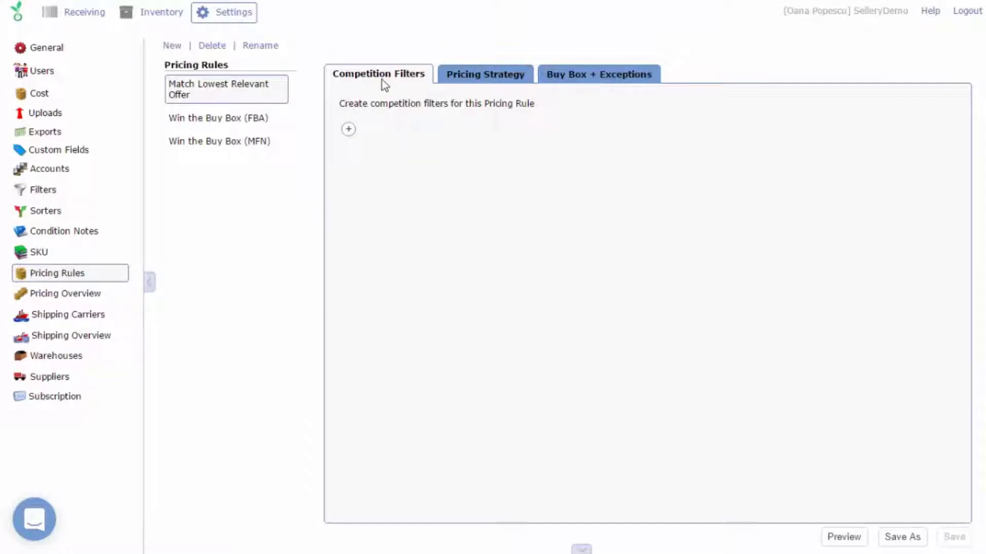
{"action": "left_click", "coordinate": [490, 77]}
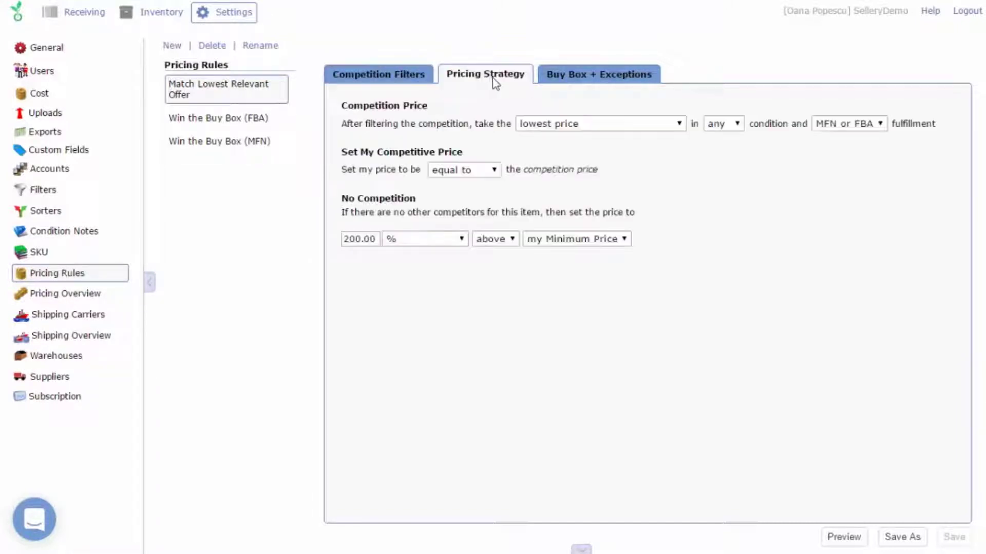
{"action": "left_click", "coordinate": [586, 87]}
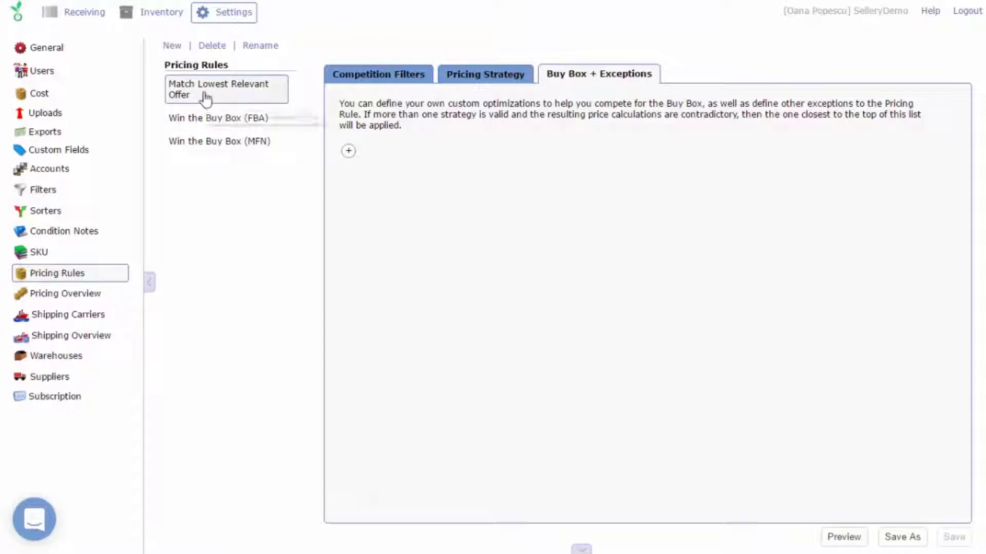
{"action": "left_click", "coordinate": [347, 82]}
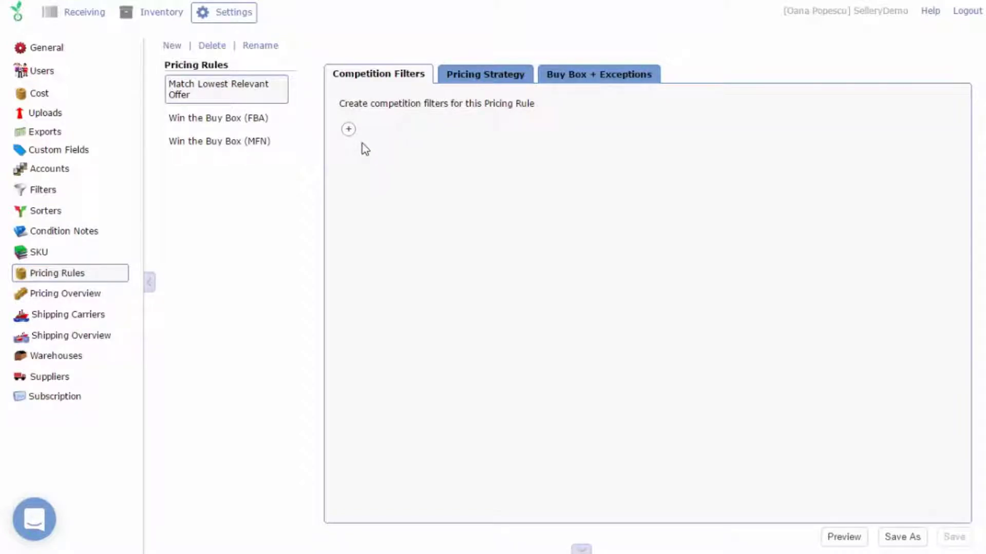
Step: Add a condition-based filter excluding offers 'worse than' the 'used - very good' grade
{"action": "left_click", "coordinate": [348, 129]}
{"action": "left_click", "coordinate": [456, 154]}
{"action": "left_click", "coordinate": [506, 156]}
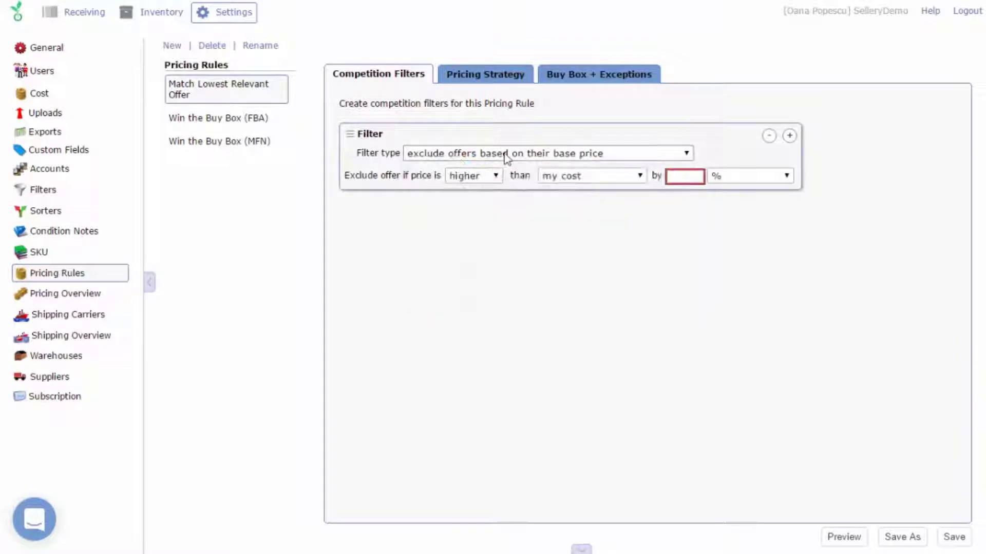
{"action": "left_click", "coordinate": [507, 156]}
{"action": "left_click", "coordinate": [527, 192]}
{"action": "left_click", "coordinate": [590, 179]}
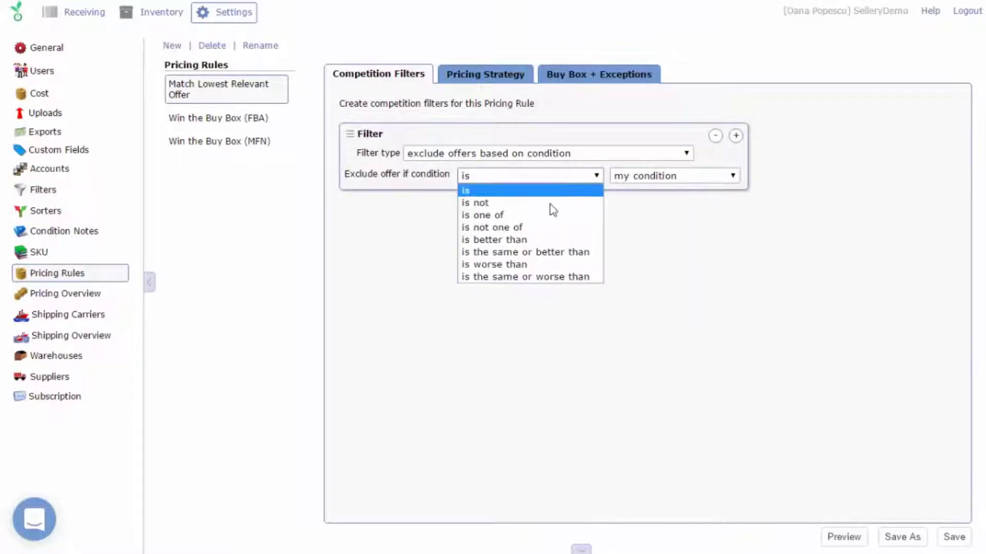
{"action": "left_click", "coordinate": [563, 264]}
{"action": "left_click", "coordinate": [648, 180]}
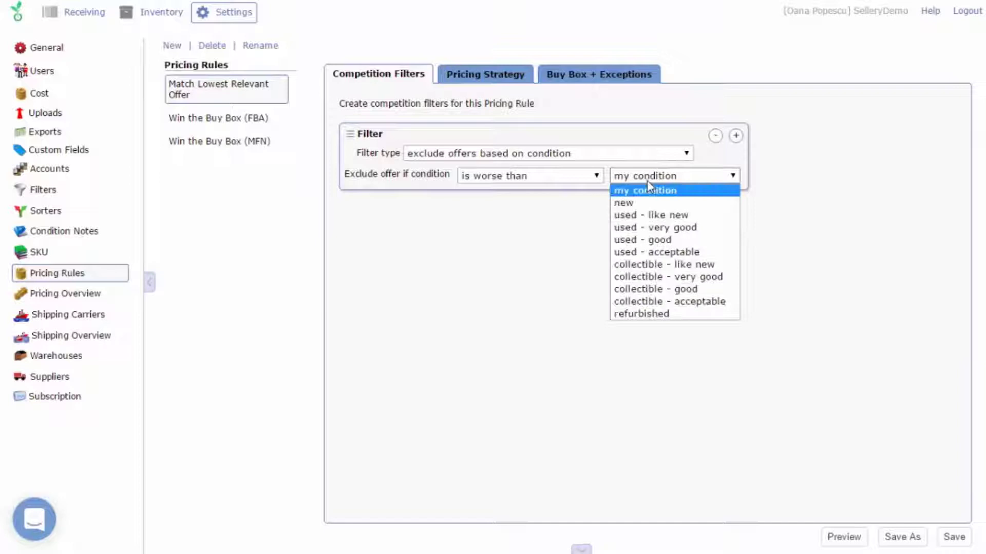
{"action": "left_click", "coordinate": [669, 230]}
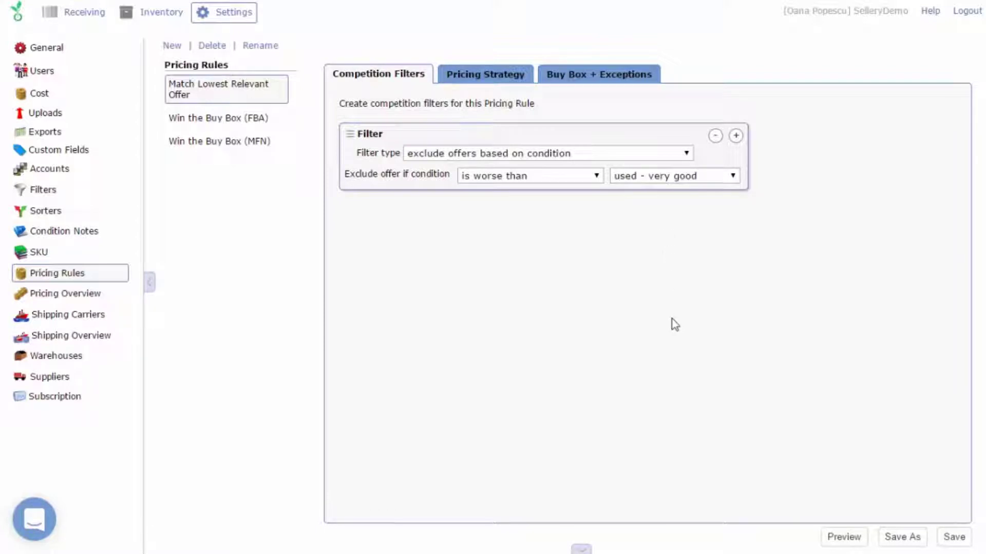
Step: Add a price + shipping filter excluding offers lower than my Minimum Price by 2.5 %
{"action": "left_click", "coordinate": [735, 137]}
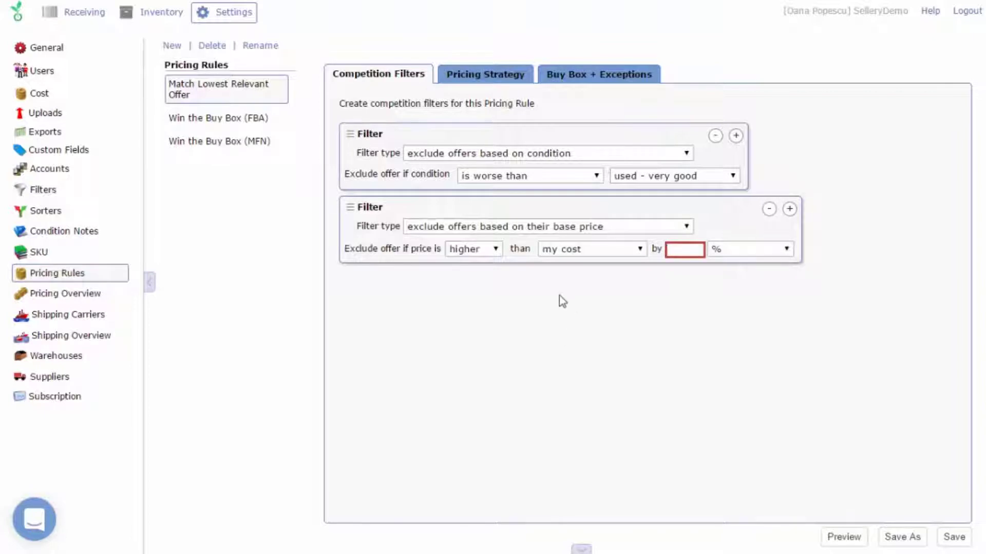
{"action": "left_click", "coordinate": [545, 228]}
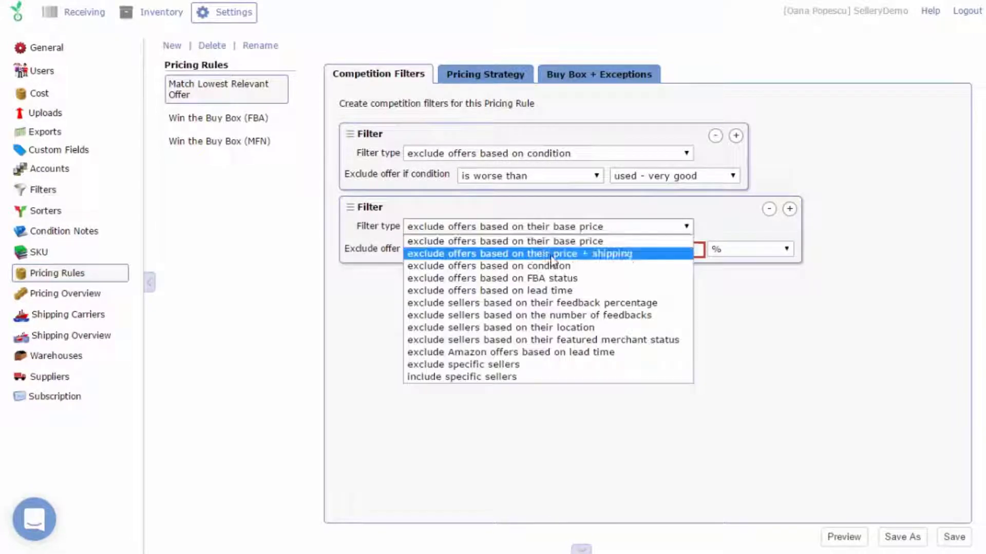
{"action": "left_click", "coordinate": [552, 255]}
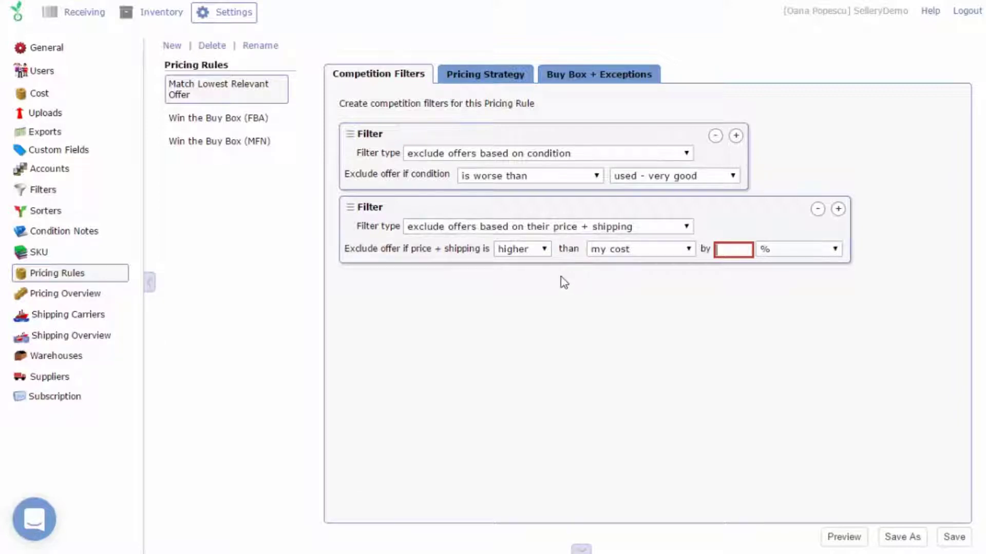
{"action": "left_click", "coordinate": [517, 256]}
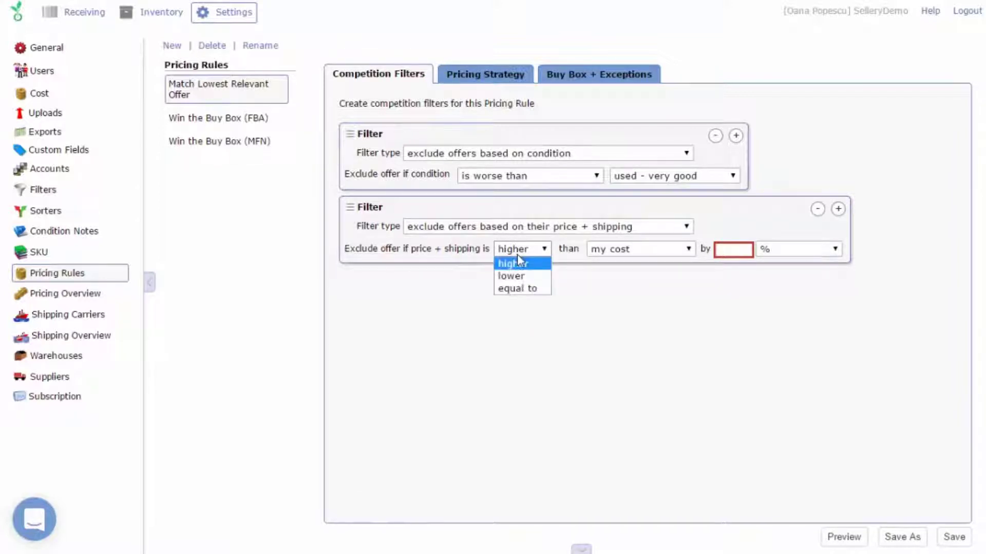
{"action": "left_click", "coordinate": [519, 277]}
{"action": "left_click", "coordinate": [616, 249]}
{"action": "left_click", "coordinate": [627, 278]}
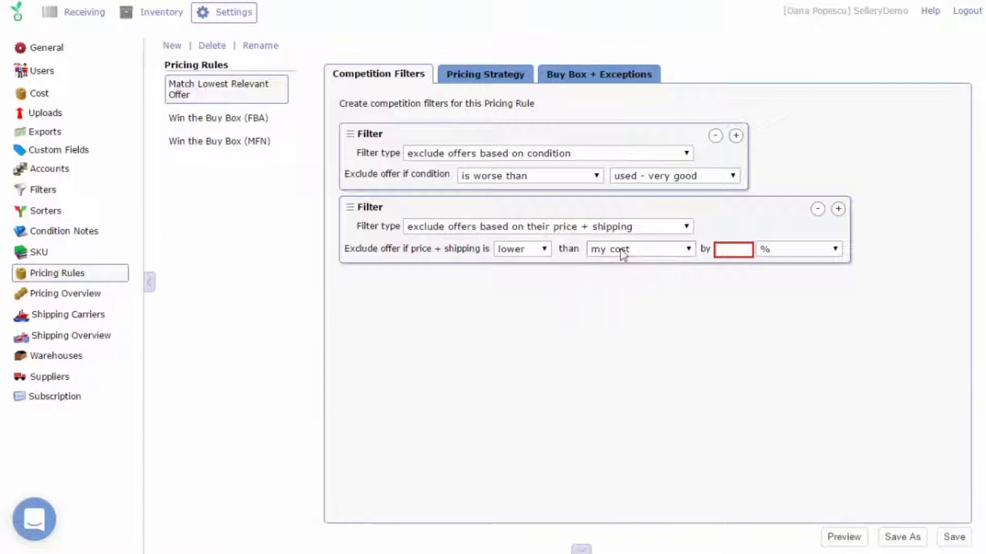
{"action": "left_click", "coordinate": [726, 252]}
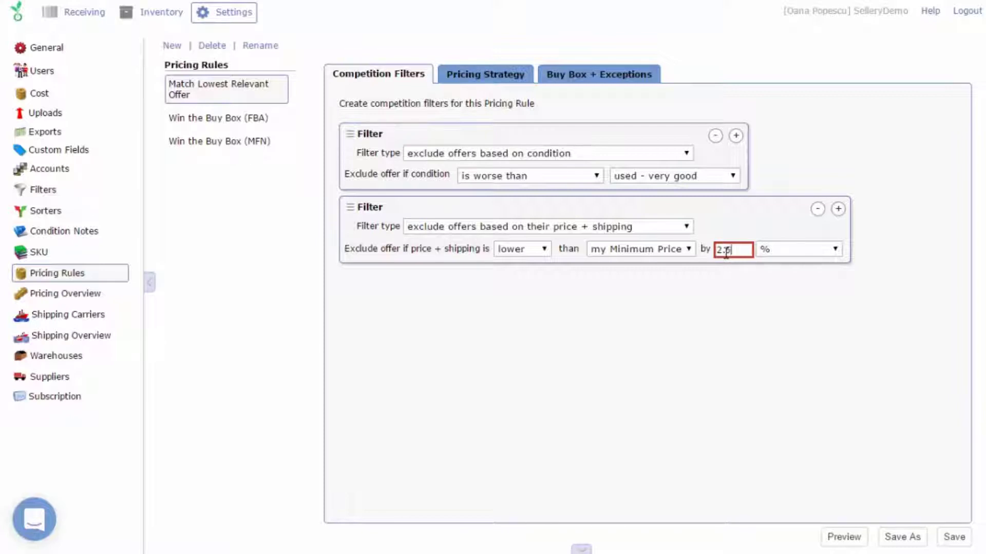
{"action": "type", "text": ".5"}
{"action": "left_click", "coordinate": [795, 374]}
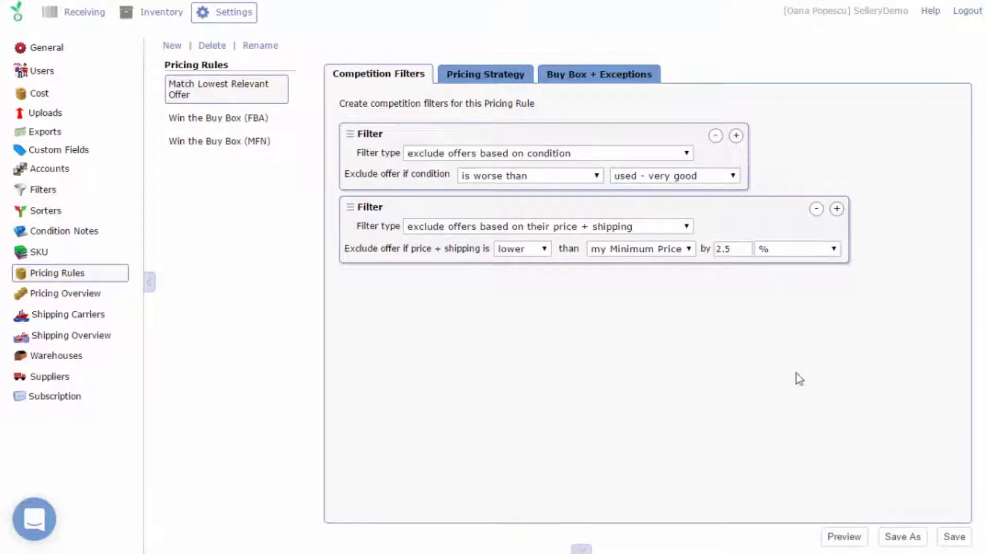
Step: Add an 'exclude specific sellers' filter with a sample seller name, then view the Pricing Strategy
{"action": "left_click", "coordinate": [837, 209]}
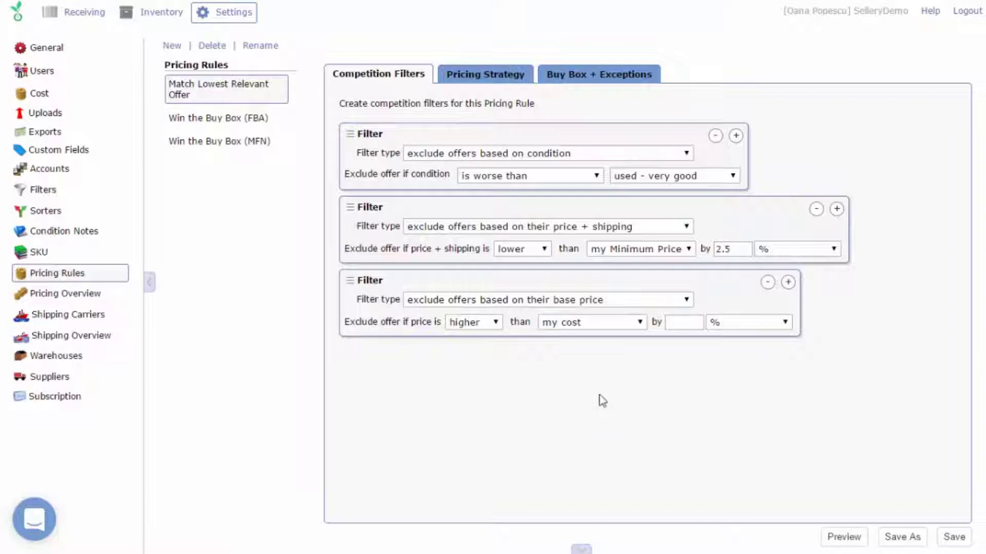
{"action": "left_click", "coordinate": [562, 305]}
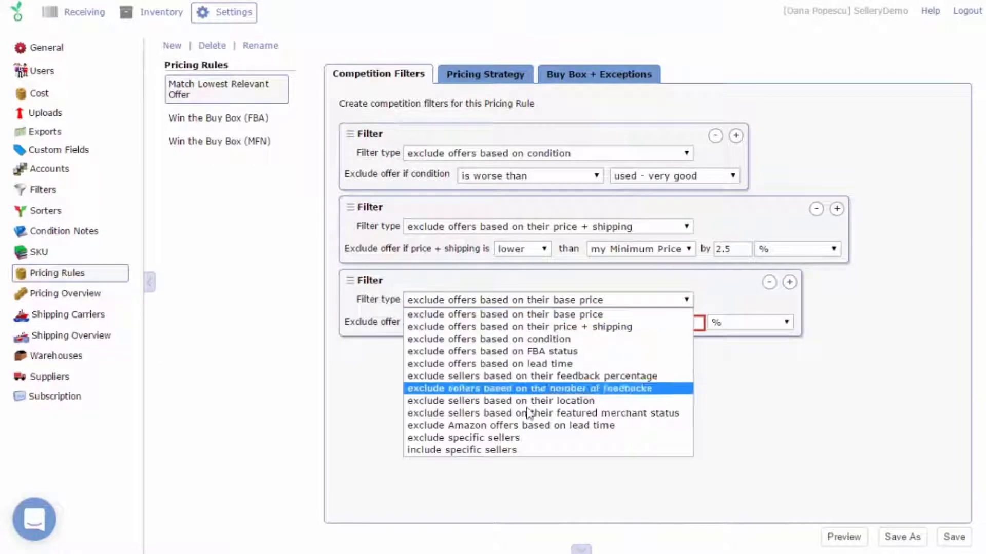
{"action": "left_click", "coordinate": [534, 440]}
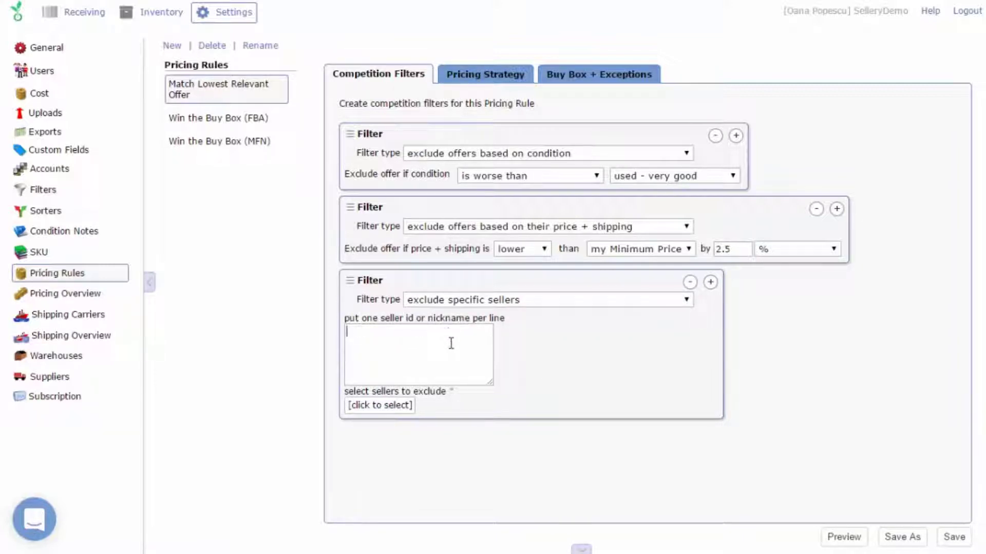
{"action": "type", "text": "Specific seller name"}
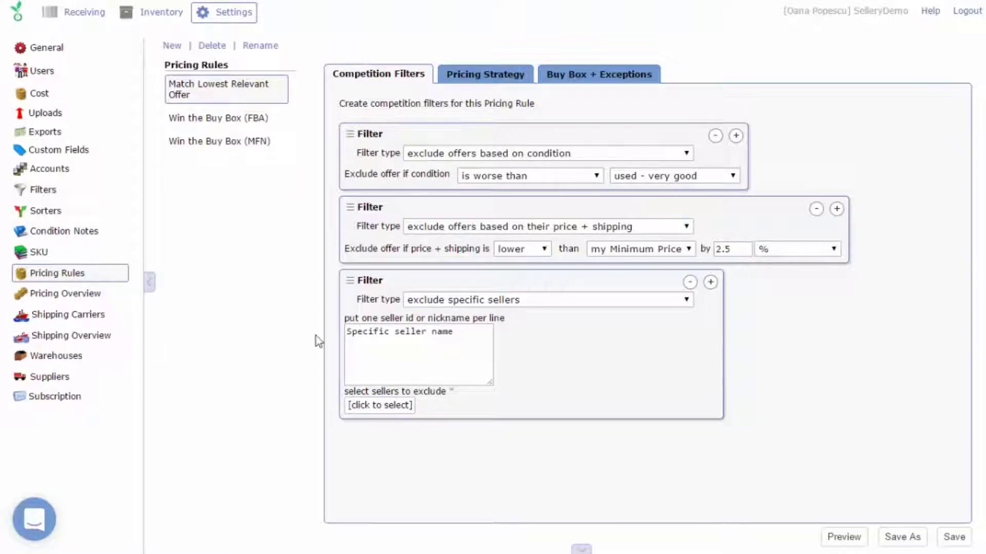
{"action": "left_click", "coordinate": [481, 90]}
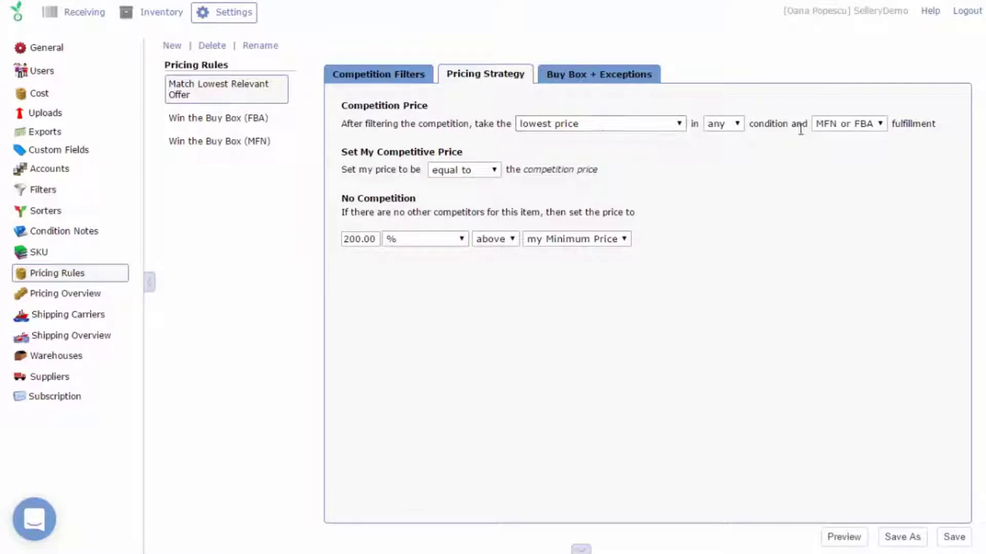
Step: Price 'lower than' the lowest FBA-only competitor offer by 10 %
{"action": "left_click", "coordinate": [849, 123]}
{"action": "left_click", "coordinate": [845, 162]}
{"action": "left_click", "coordinate": [453, 173]}
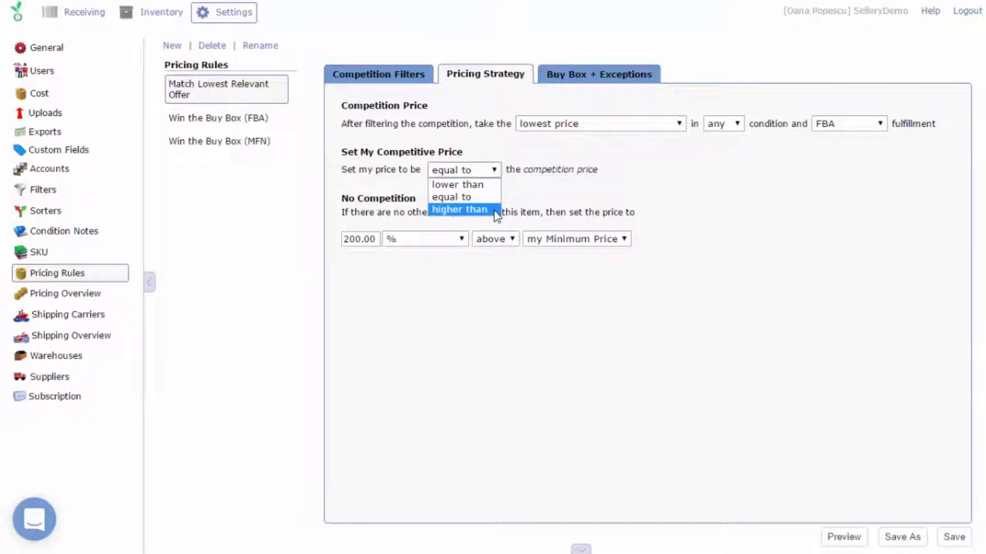
{"action": "left_click", "coordinate": [490, 185]}
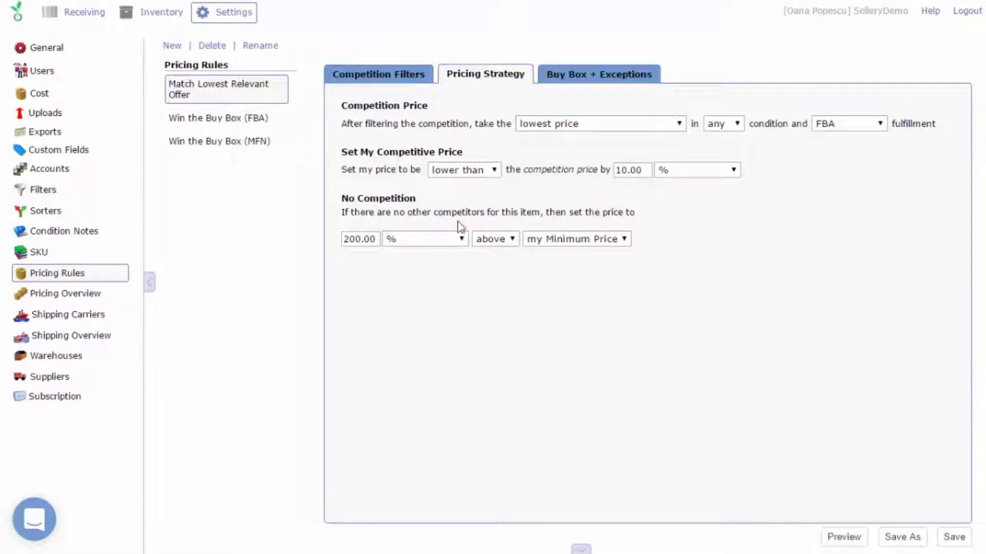
Step: Change the no-competition price from 200.00 to 50 % above my Minimum Price
{"action": "double_click", "coordinate": [361, 240]}
{"action": "type", "text": "50"}
{"action": "left_click", "coordinate": [538, 239]}
{"action": "left_click", "coordinate": [575, 253]}
{"action": "left_click", "coordinate": [608, 83]}
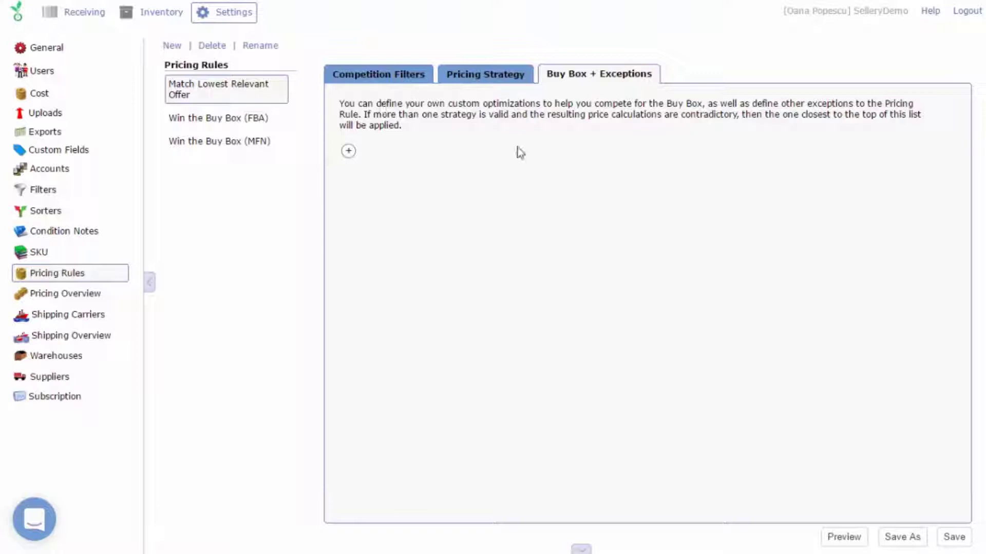
Step: Add an exception: if someone else has the Buy Box, set price 10 % below the Buy Box price
{"action": "left_click", "coordinate": [349, 151]}
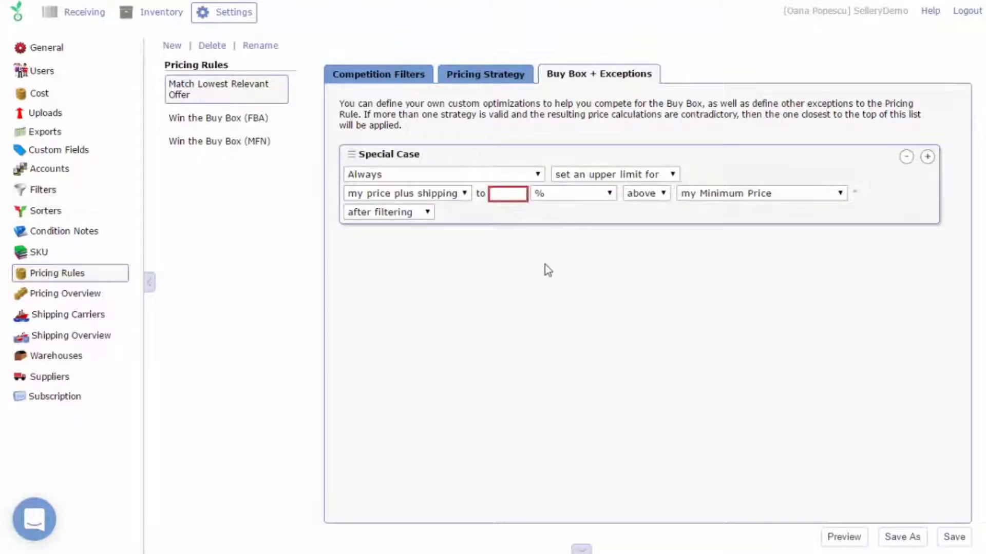
{"action": "left_click", "coordinate": [500, 177]}
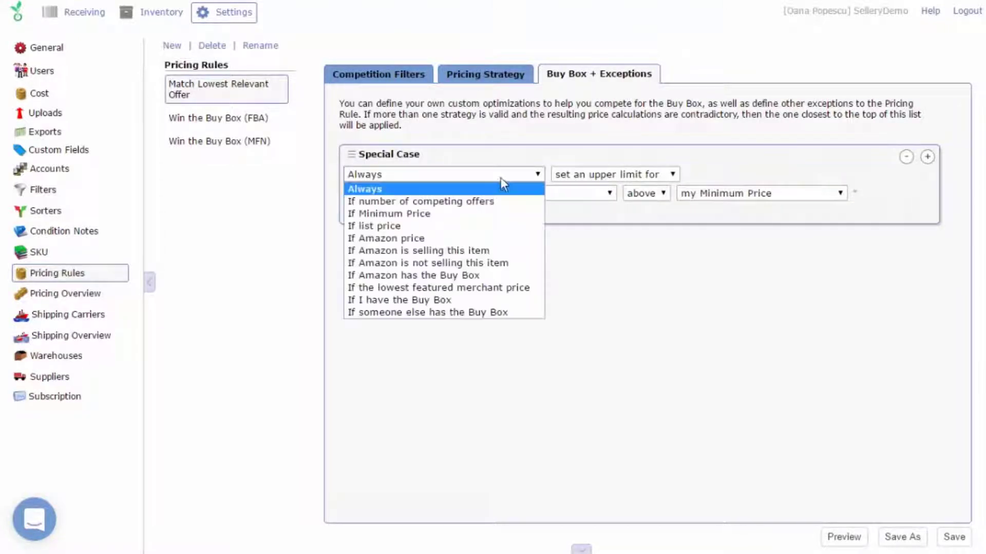
{"action": "left_click", "coordinate": [496, 311]}
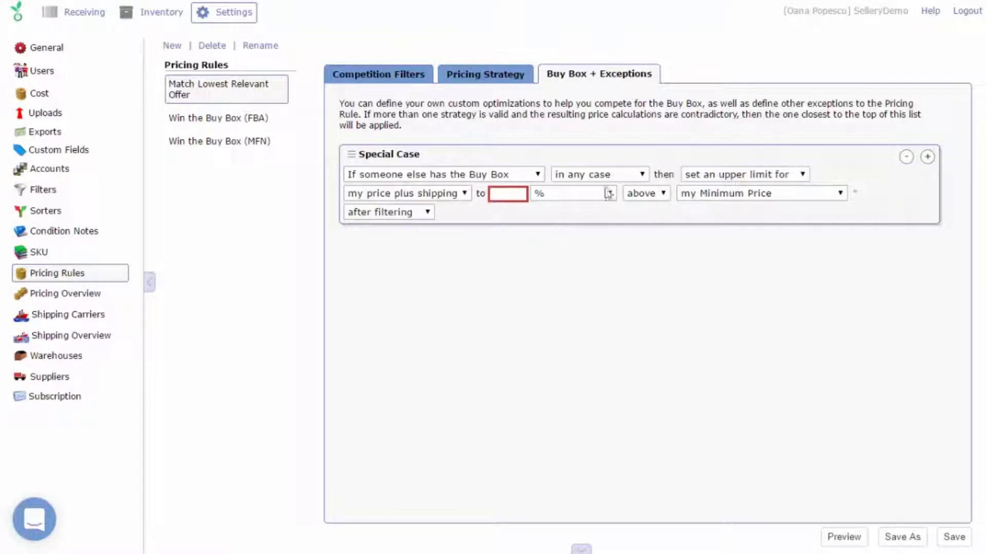
{"action": "left_click", "coordinate": [745, 176]}
{"action": "left_click", "coordinate": [700, 213]}
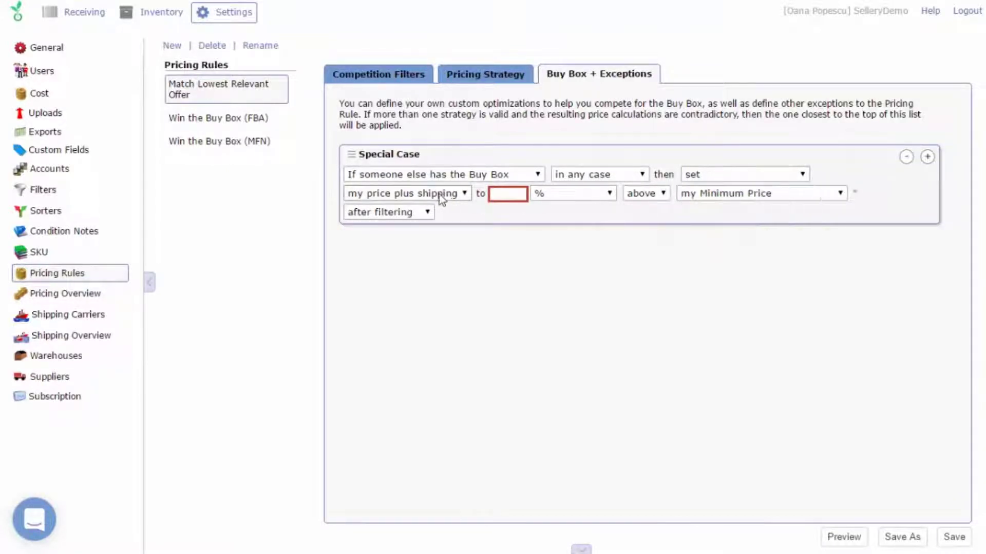
{"action": "left_click", "coordinate": [499, 194]}
{"action": "type", "text": "10"}
{"action": "left_click", "coordinate": [644, 194]}
{"action": "left_click", "coordinate": [651, 221]}
{"action": "left_click", "coordinate": [716, 200]}
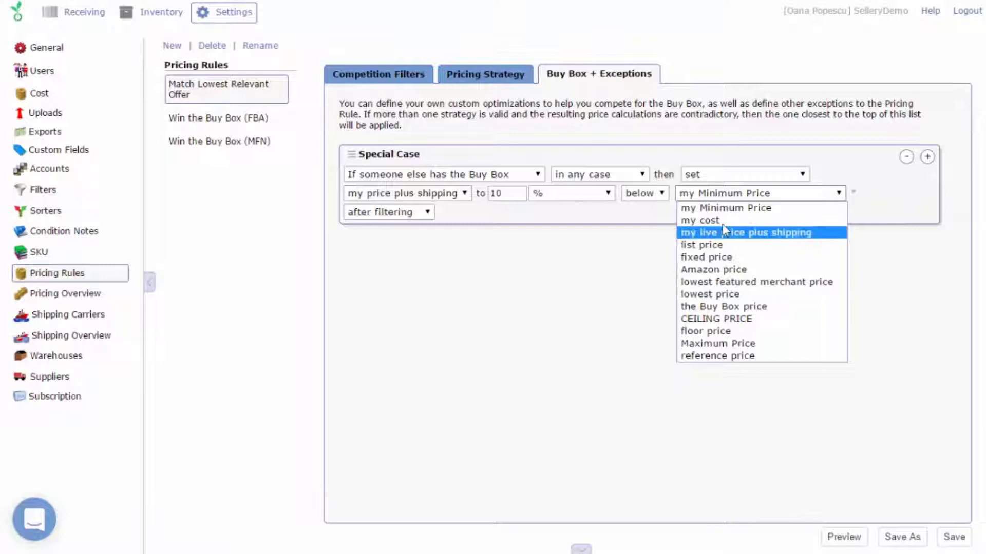
{"action": "left_click", "coordinate": [744, 306]}
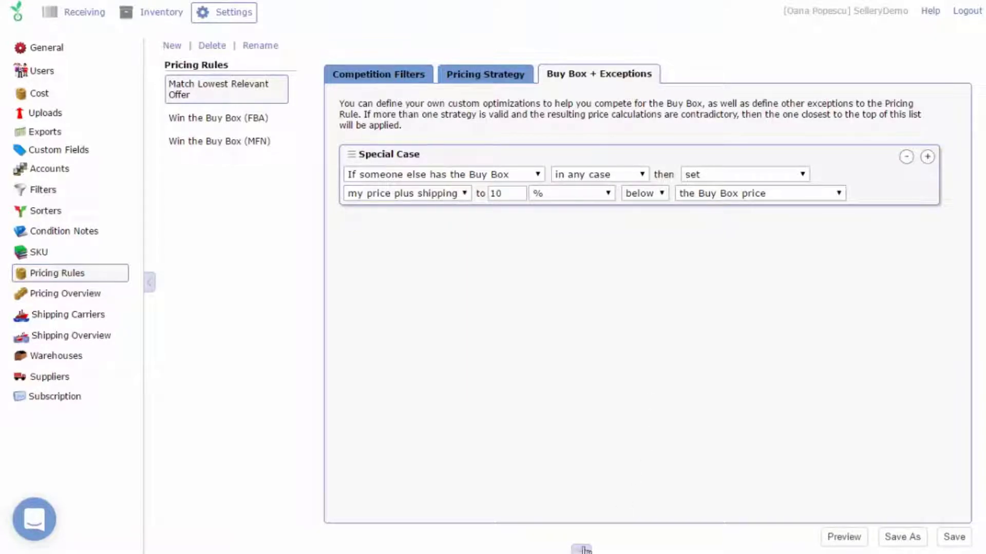
Step: Open the pricing preview panel and search the inventory for ASIN B0000BYBVT
{"action": "left_click_drag", "start_coordinate": [580, 548], "coordinate": [575, 316]}
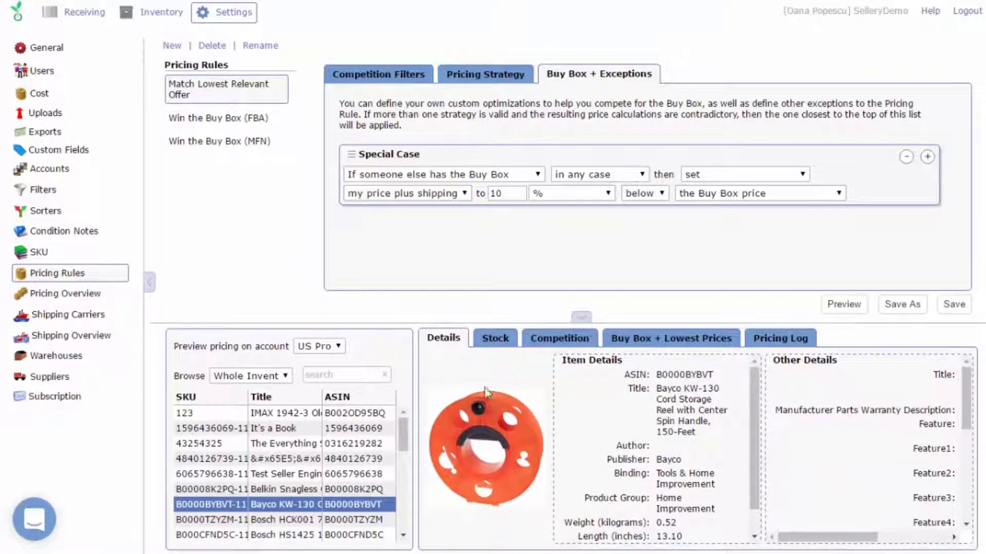
{"action": "scroll", "coordinate": [329, 467], "scroll_direction": "down", "scroll_amount": 3}
{"action": "left_click", "coordinate": [333, 465]}
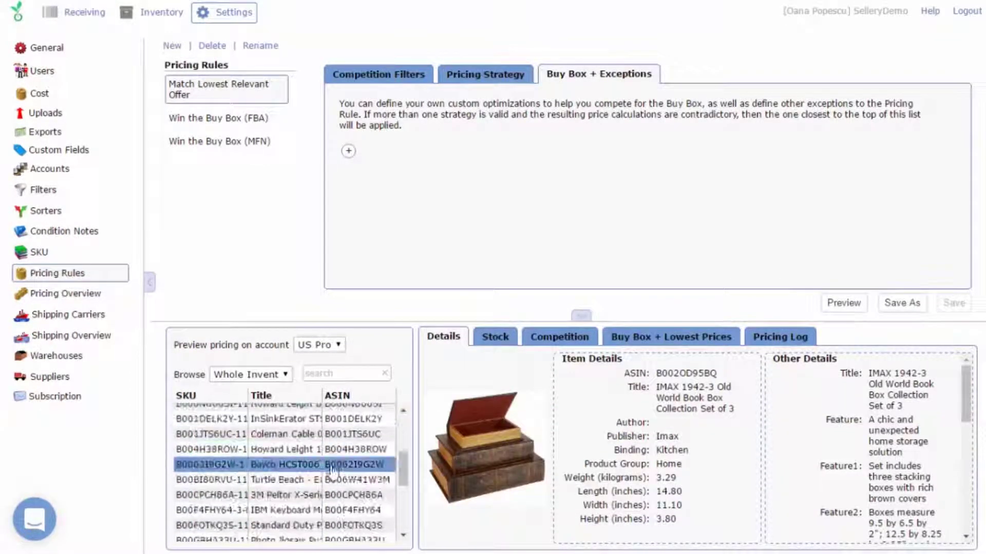
{"action": "left_click", "coordinate": [353, 375]}
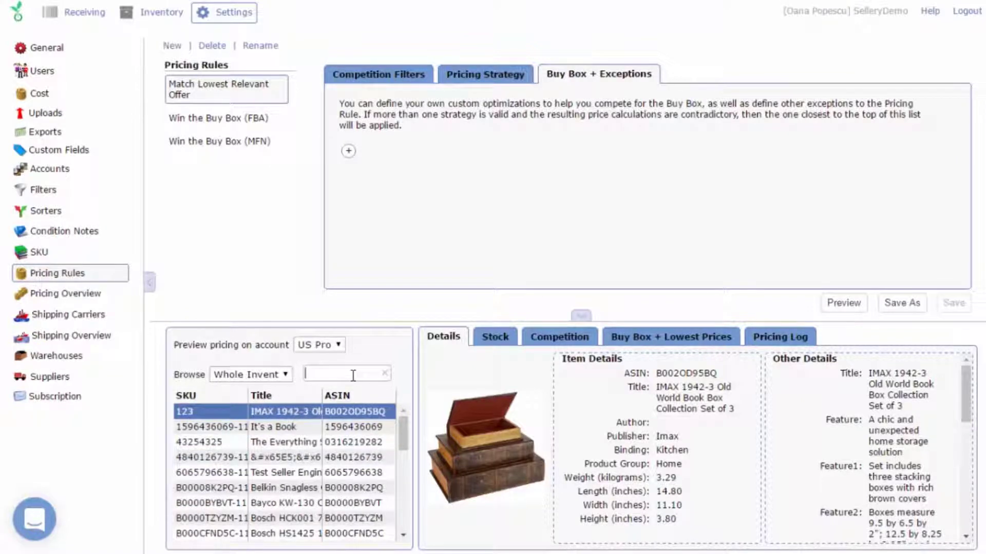
{"action": "type", "text": "B0000BYBVT"}
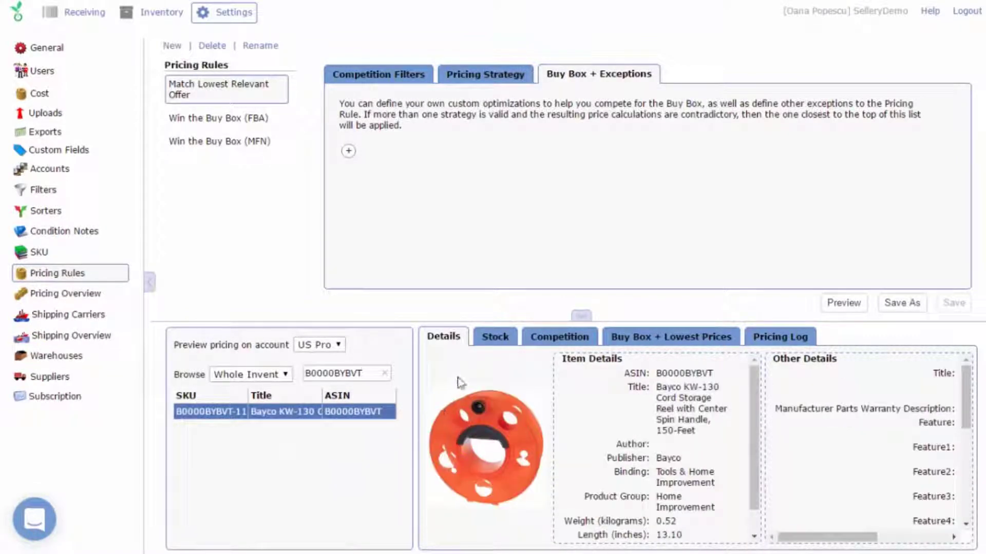
{"action": "left_click", "coordinate": [285, 375]}
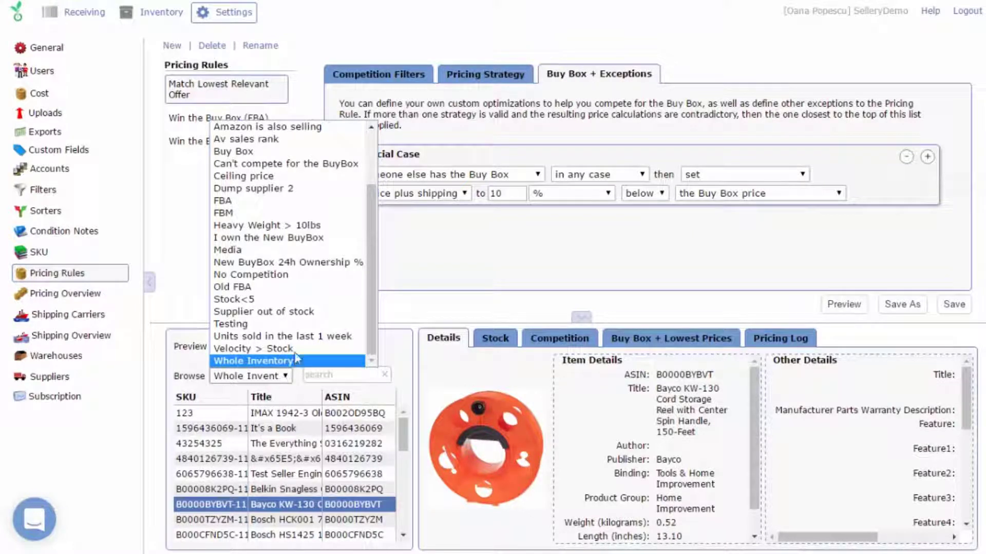
{"action": "scroll", "coordinate": [305, 343], "scroll_direction": "up", "scroll_amount": 2}
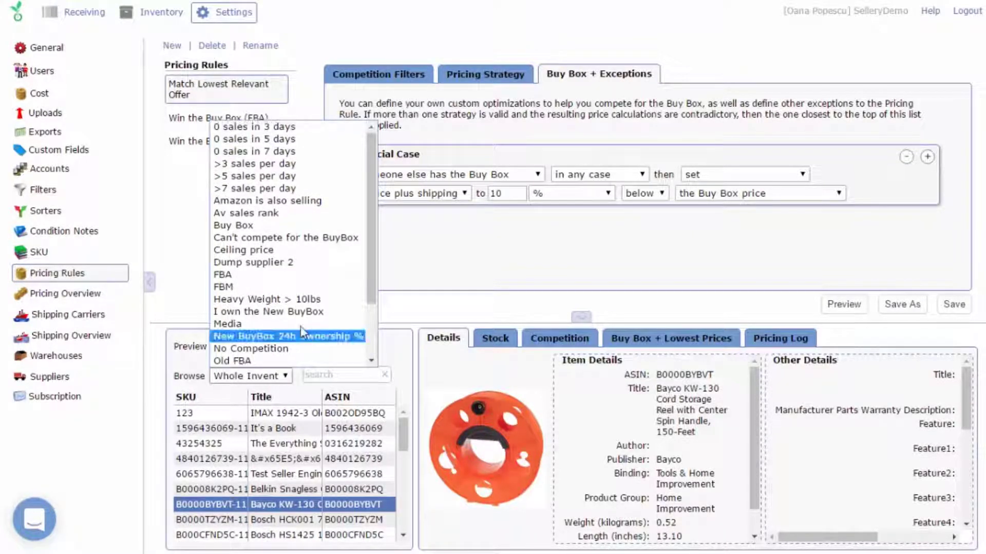
{"action": "left_click", "coordinate": [429, 321]}
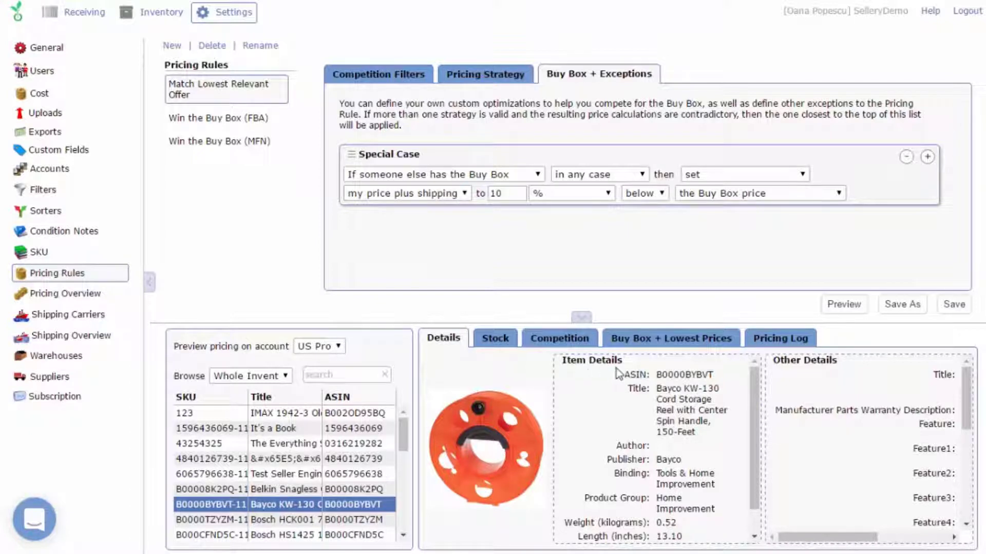
Step: Check the Bayco cord reel's Stock, Competition and Buy Box + Lowest Prices tabs
{"action": "left_click", "coordinate": [501, 340]}
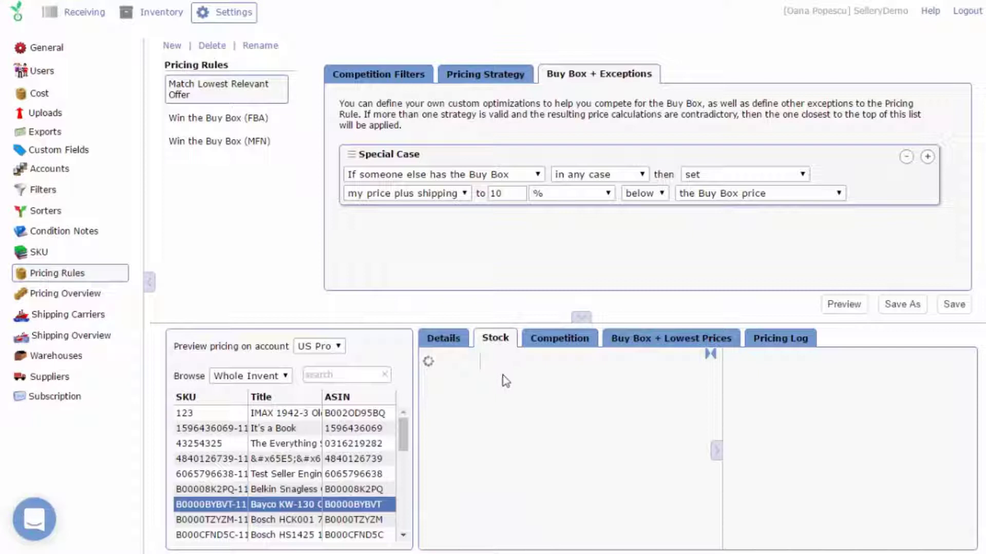
{"action": "left_click", "coordinate": [565, 341]}
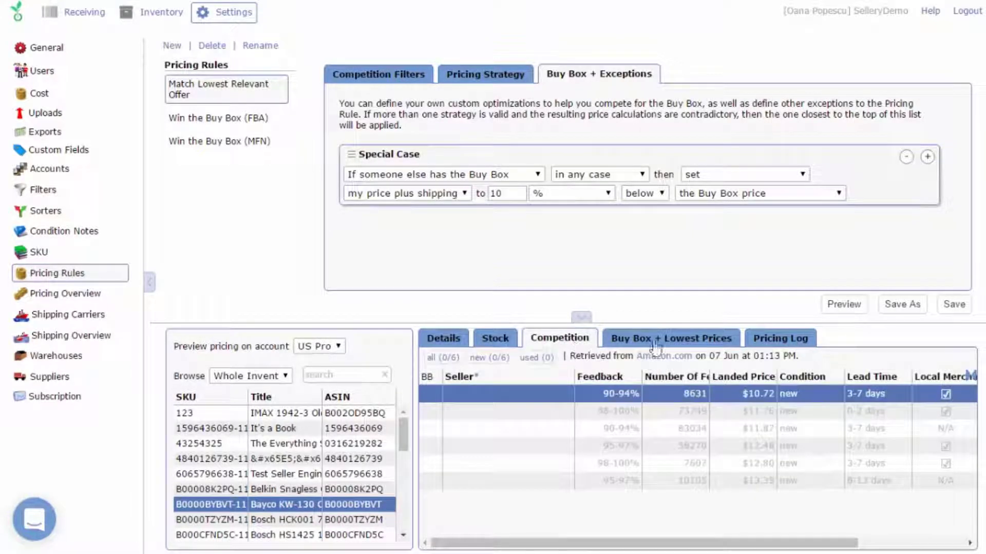
{"action": "left_click", "coordinate": [676, 340]}
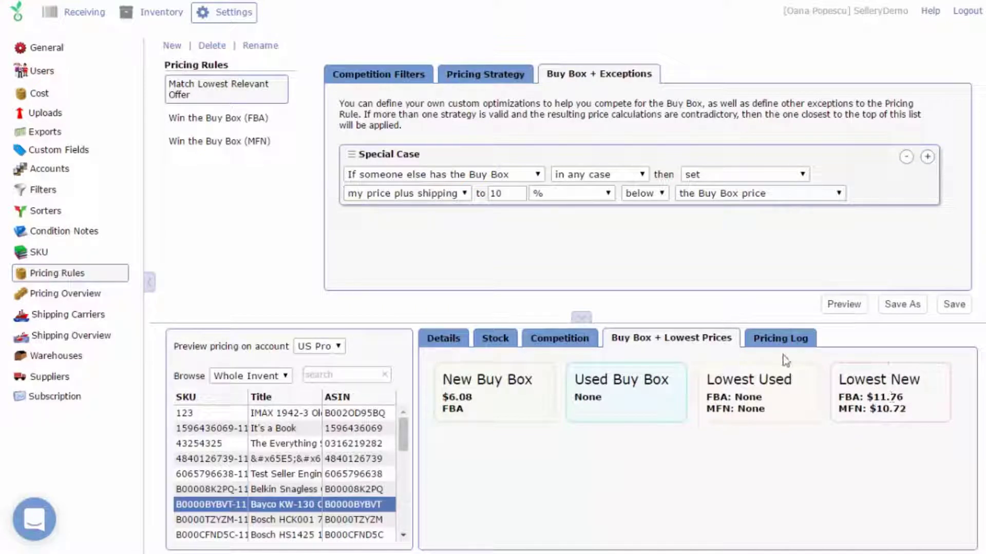
Step: Review the Bayco item's Pricing Log and the rule's tabs, then set the preview markup to 10 %
{"action": "left_click", "coordinate": [759, 341]}
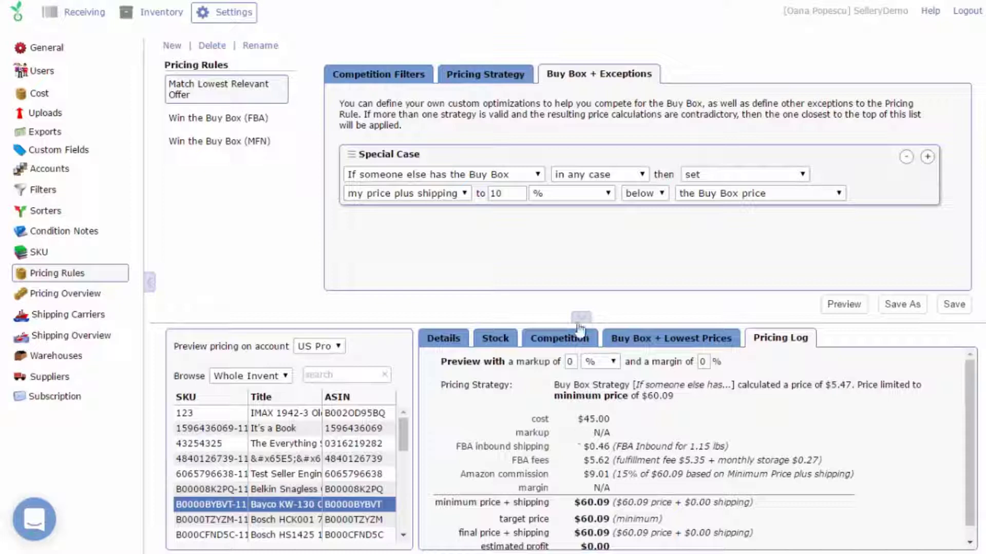
{"action": "left_click_drag", "start_coordinate": [579, 315], "coordinate": [578, 302]}
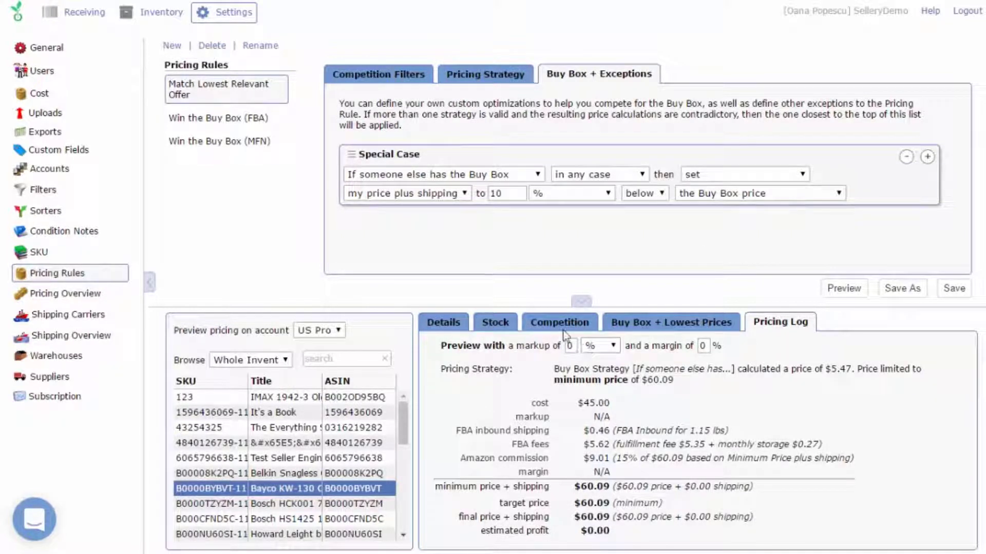
{"action": "left_click", "coordinate": [486, 78]}
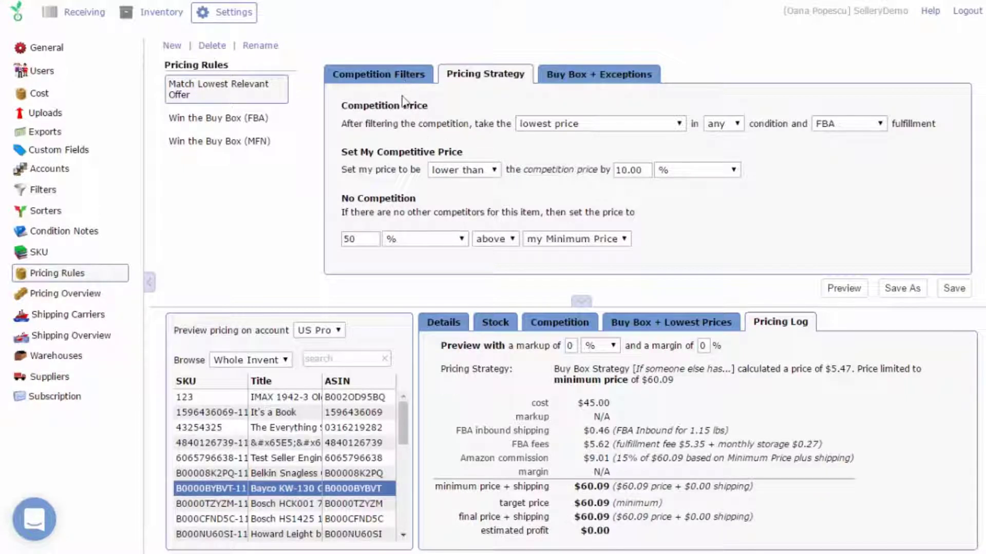
{"action": "left_click", "coordinate": [391, 81]}
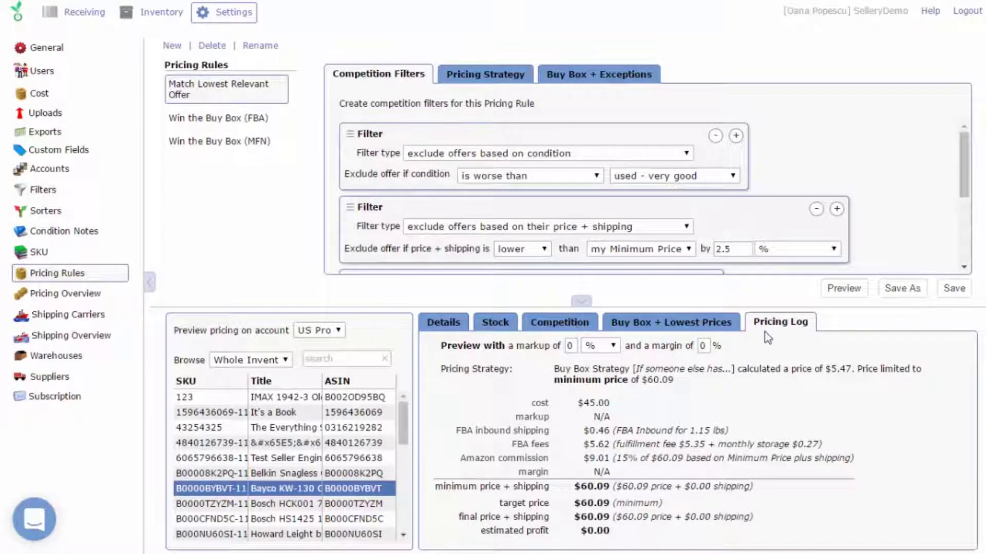
{"action": "left_click", "coordinate": [601, 79]}
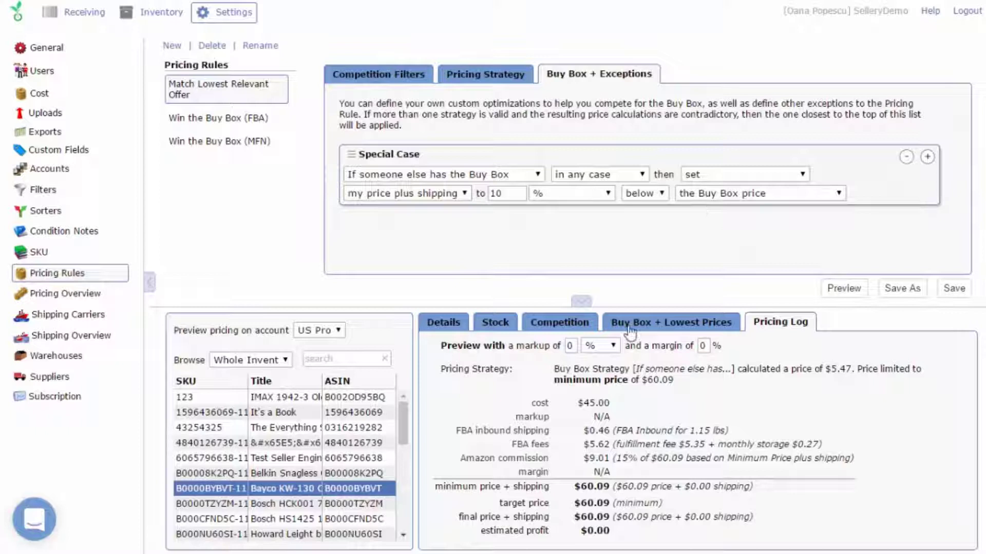
{"action": "double_click", "coordinate": [572, 347]}
{"action": "type", "text": "1"}
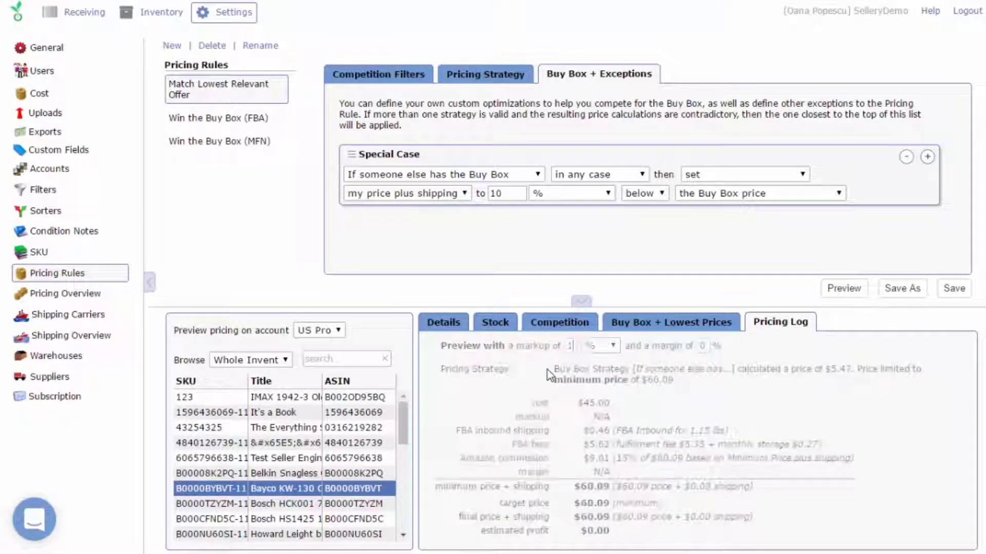
{"action": "type", "text": "0"}
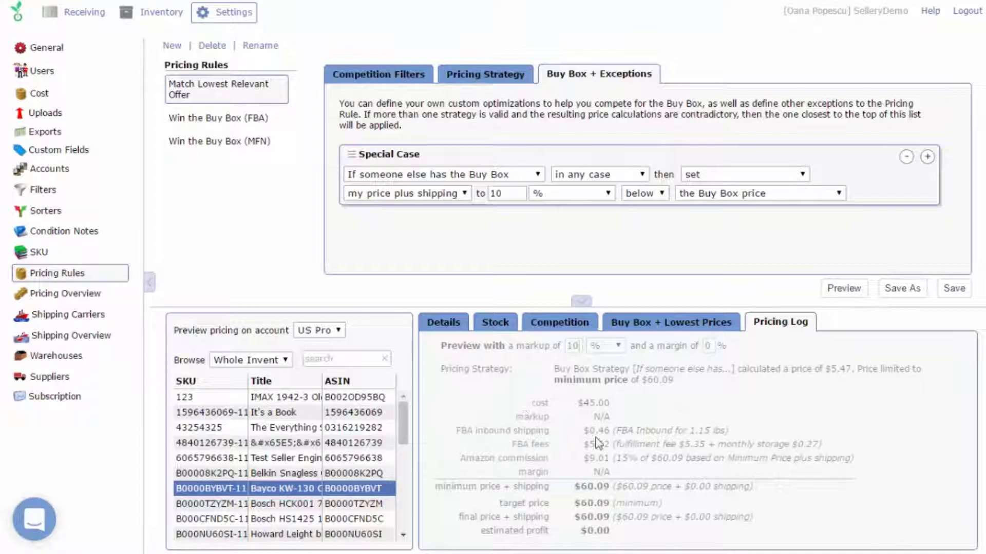